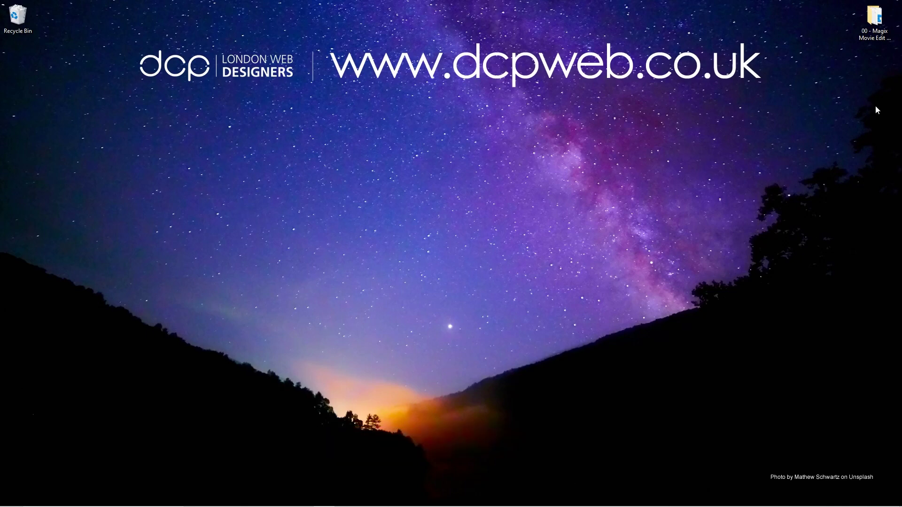
# Step: Open the 3D Distortion Video Effect folder, select Running - 294.mp4, and return to Movie Edit Pro
pyautogui.doubleClick(875, 18)
pyautogui.click(467, 196)
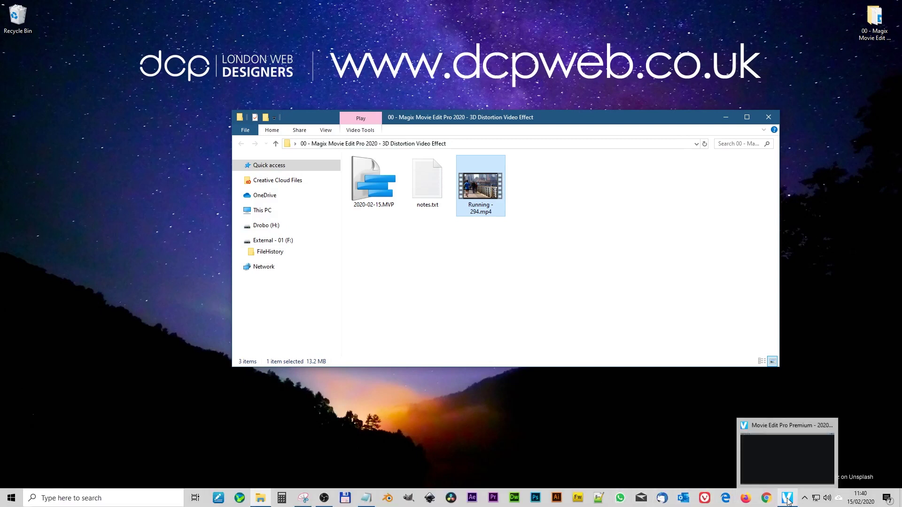
pyautogui.click(788, 500)
# Step: Place Running - 294.mp4 on track 1 of the timeline and select it
pyautogui.hotkey('alt', 'Tab')
pyautogui.moveTo(485, 185); pyautogui.dragTo(99, 389)
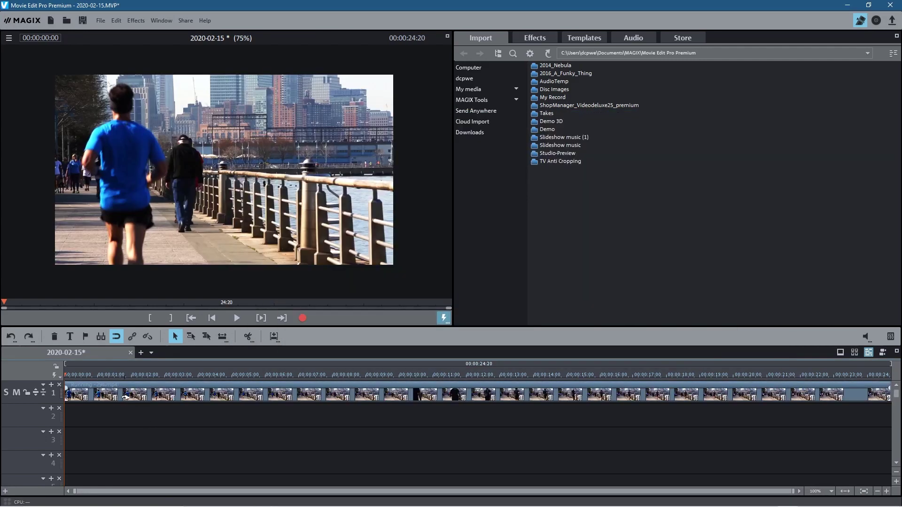
pyautogui.click(124, 396)
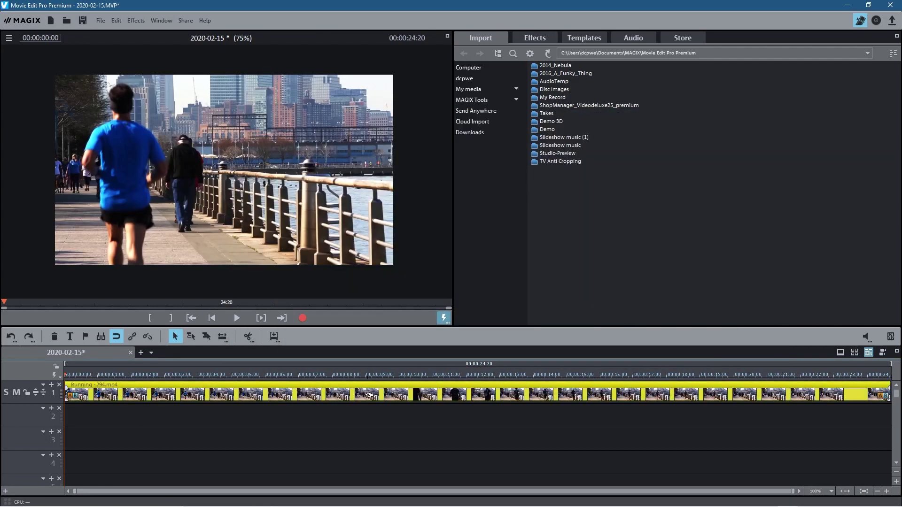
# Step: Apply the 3D distortion effect from the View/Animation effects to the clip
pyautogui.click(534, 38)
pyautogui.moveTo(613, 118); pyautogui.dragTo(613, 182)
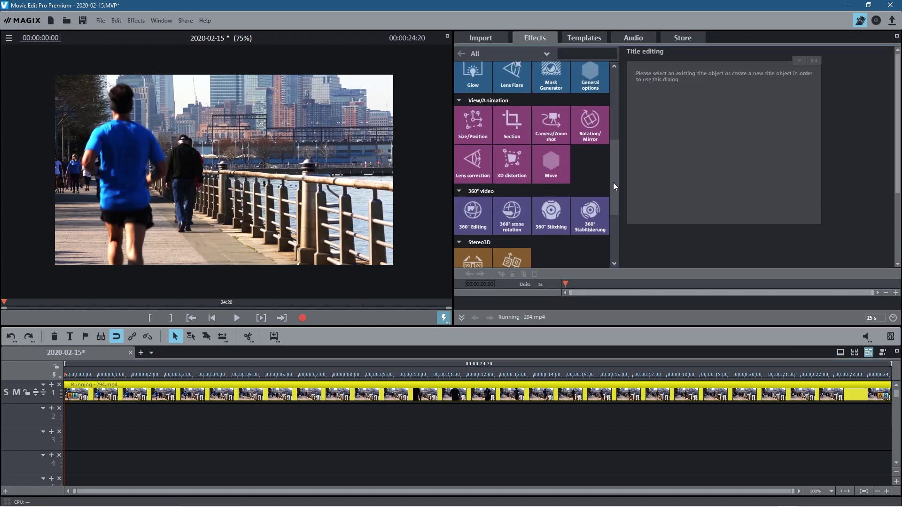
pyautogui.click(510, 167)
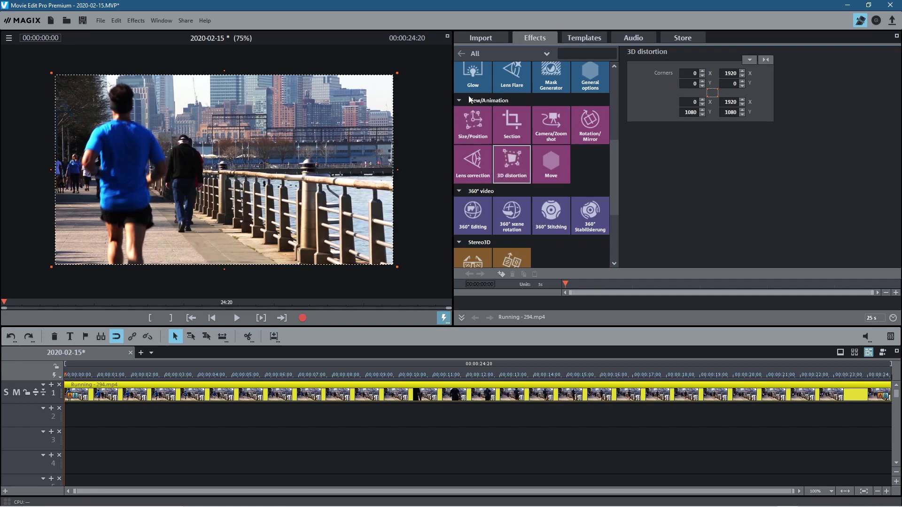
pyautogui.scroll(4, 254, 146)
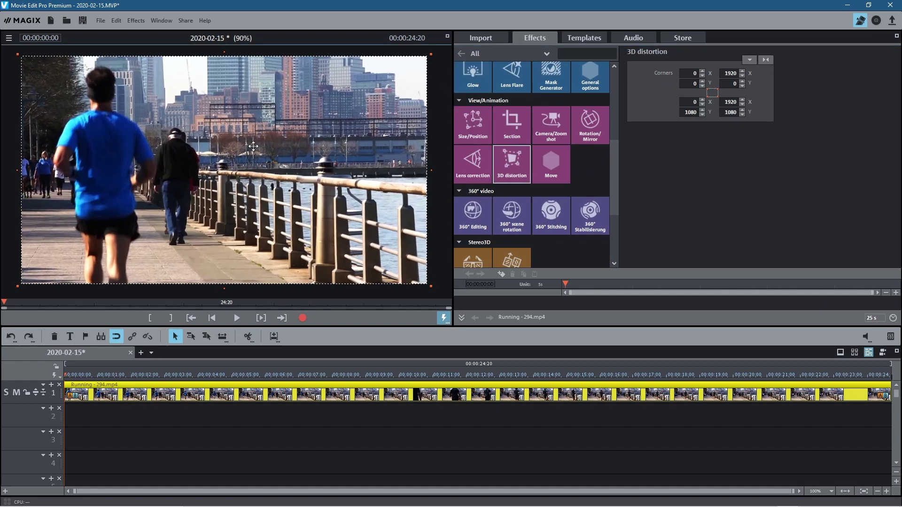
pyautogui.scroll(1, 253, 146)
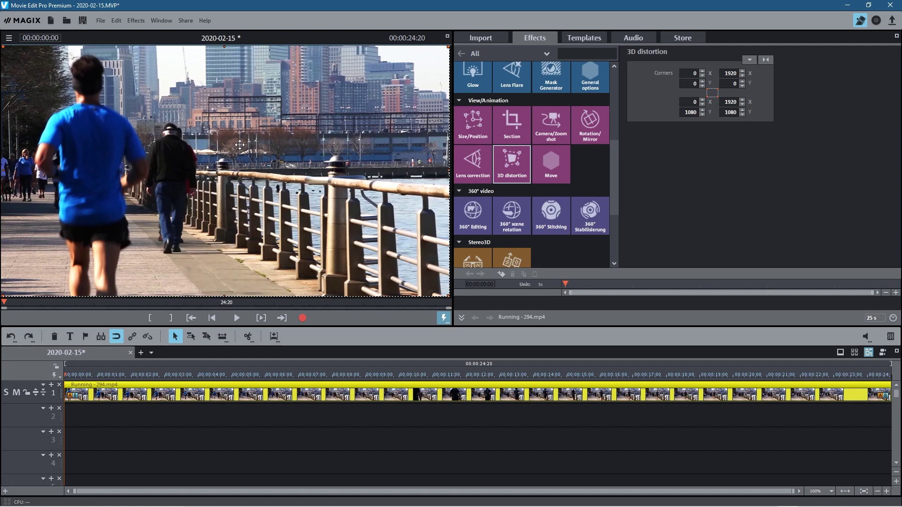
pyautogui.scroll(-5, 239, 145)
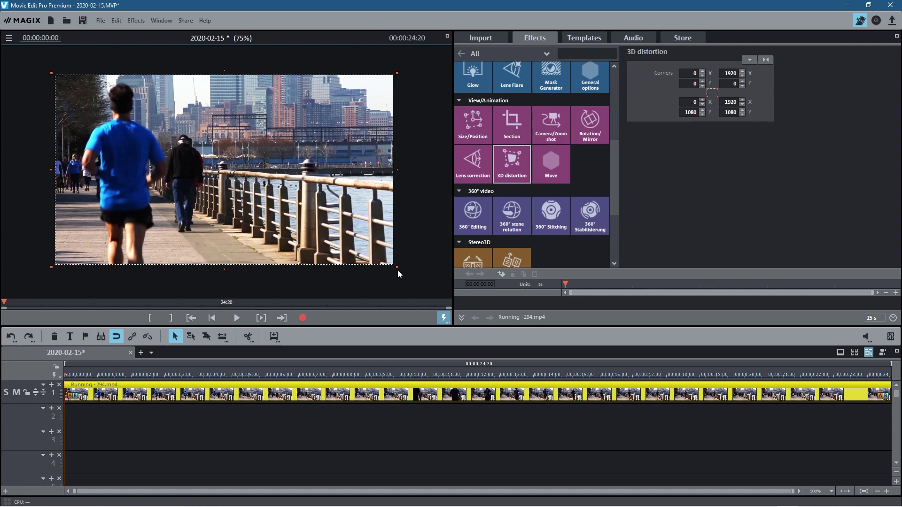
pyautogui.moveTo(397, 267); pyautogui.dragTo(303, 229)
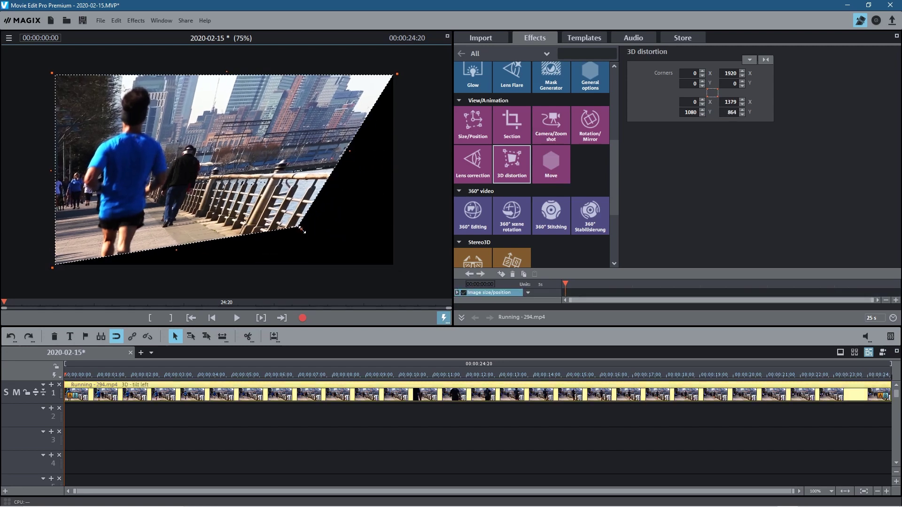
pyautogui.click(237, 318)
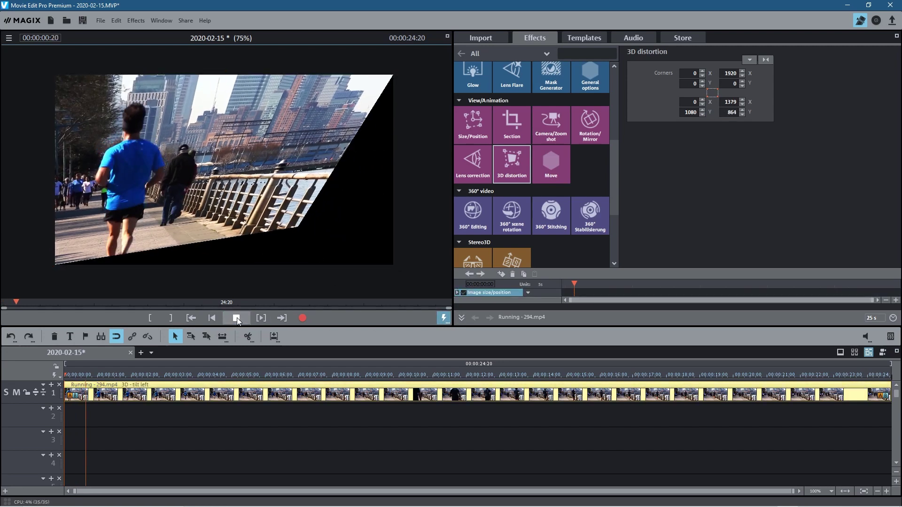
pyautogui.hotkey('ctrl', 'z')
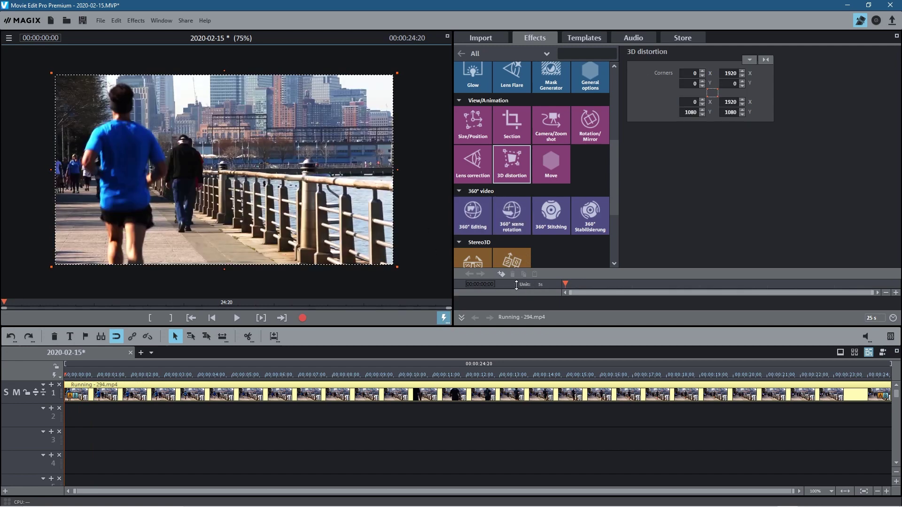
# Step: Add a keyframe at 00:00, then at 02:00 set top-right Y to 160 and bottom-right Y to 920
pyautogui.click(502, 274)
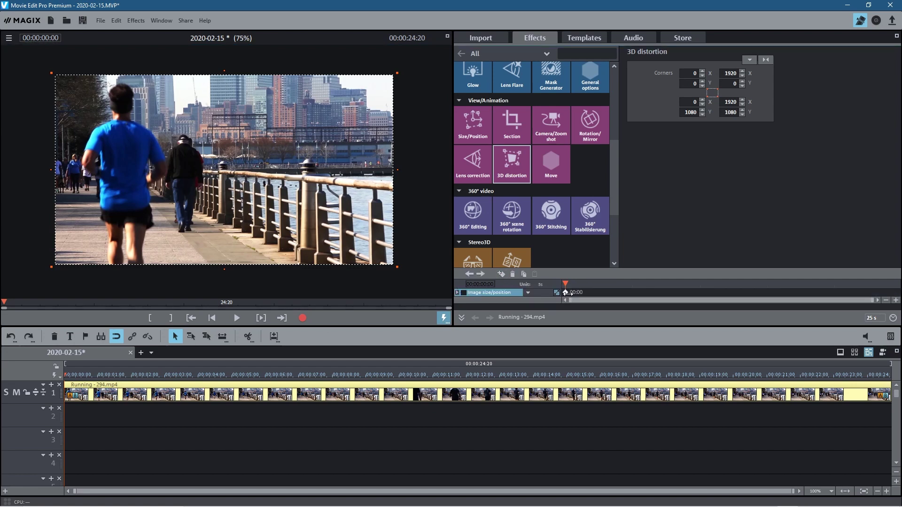
pyautogui.moveTo(567, 283); pyautogui.dragTo(591, 289)
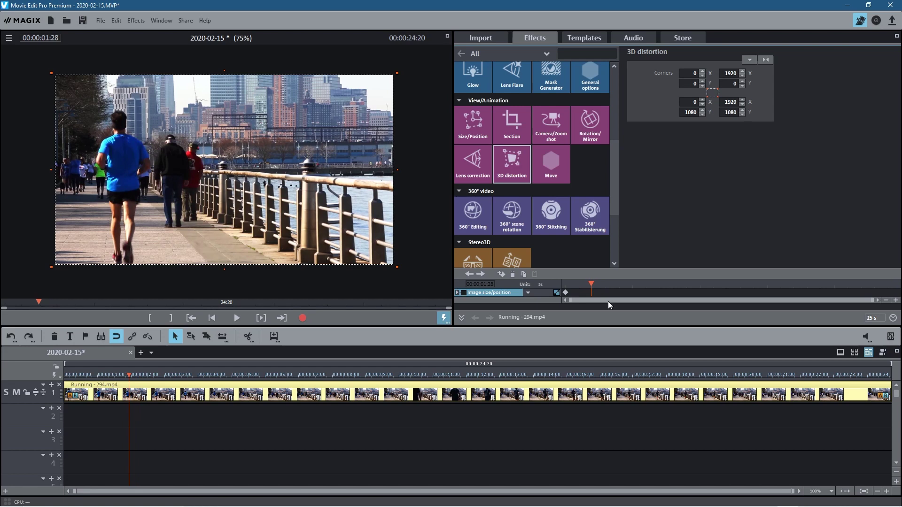
pyautogui.press('Right')
pyautogui.press('Right')
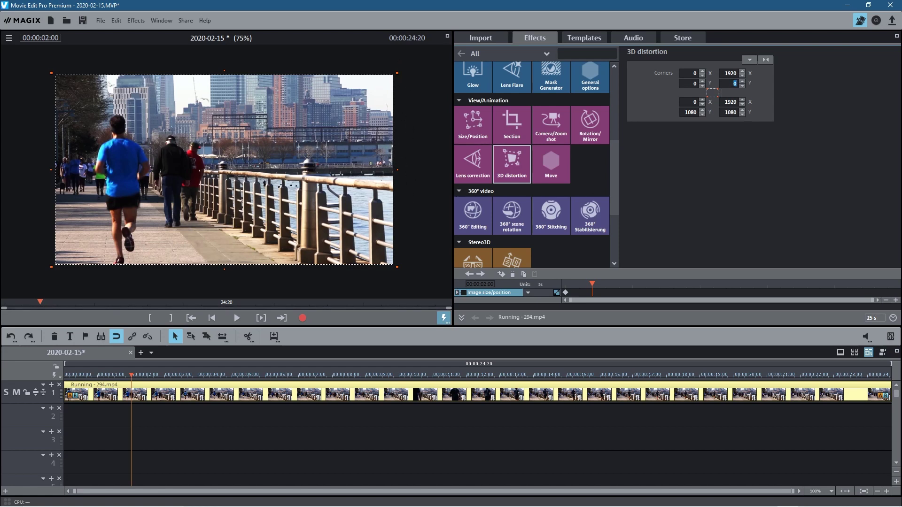
pyautogui.click(412, 94)
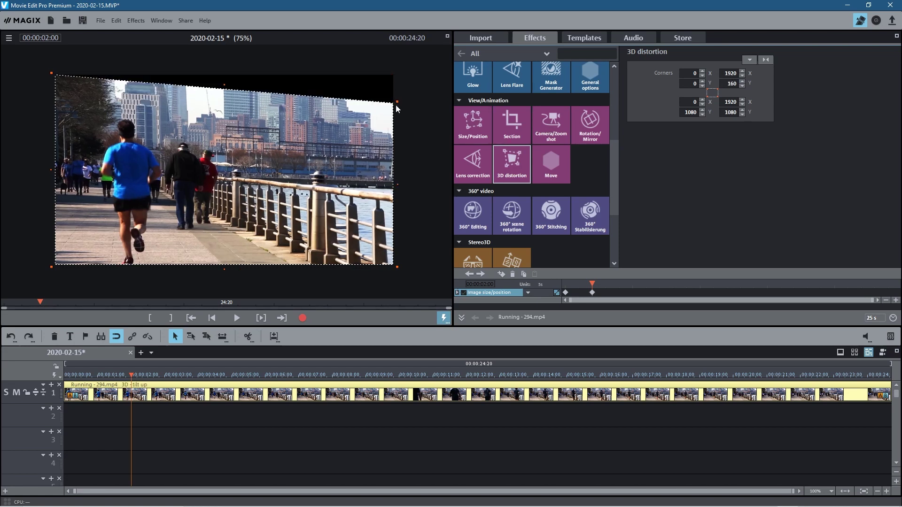
pyautogui.doubleClick(730, 112)
pyautogui.write('920')
pyautogui.press('Return')
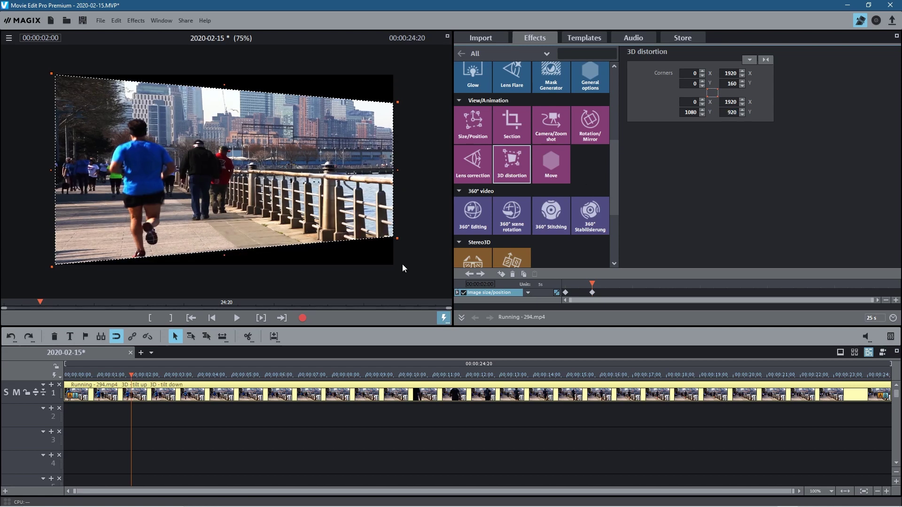
pyautogui.moveTo(592, 284); pyautogui.dragTo(619, 292)
# Step: At the 4-second point, return the right corners to Y 0 and 1080
pyautogui.doubleClick(592, 291)
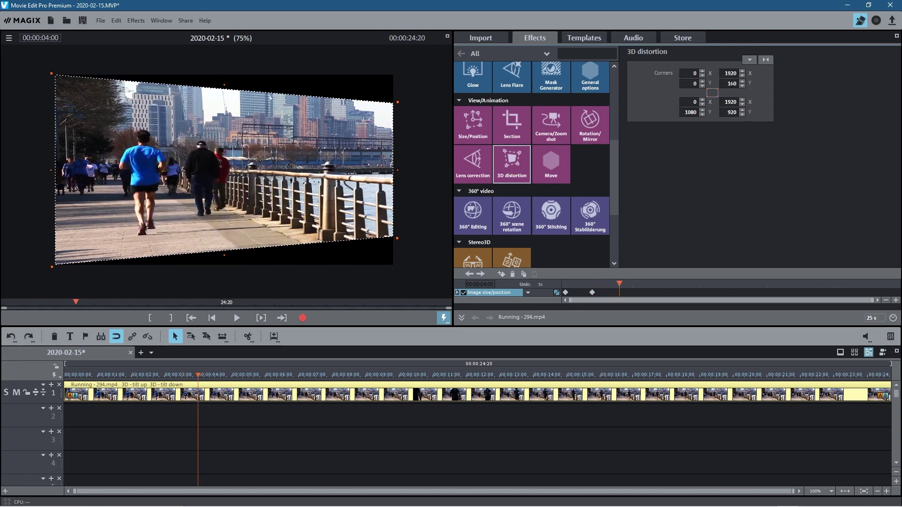
pyautogui.doubleClick(732, 84)
pyautogui.write('0')
pyautogui.press('Return')
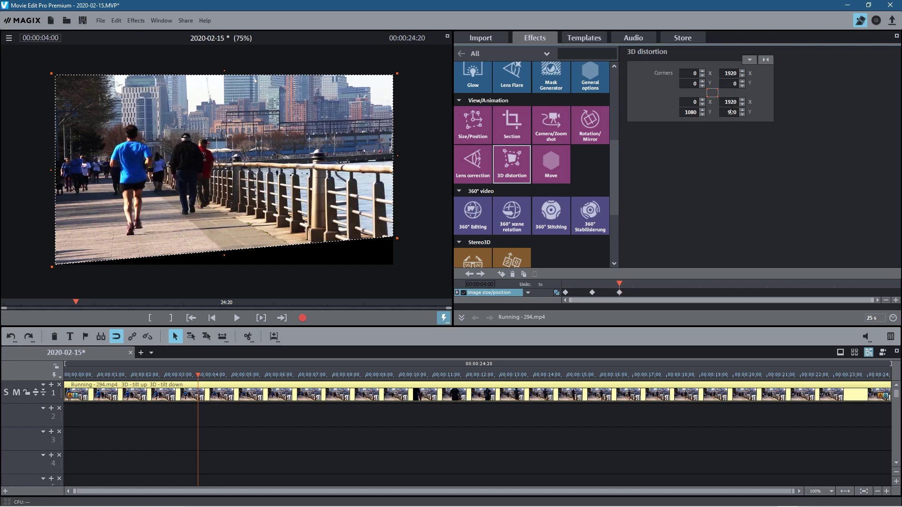
pyautogui.doubleClick(731, 112)
pyautogui.write('1080')
pyautogui.press('Return')
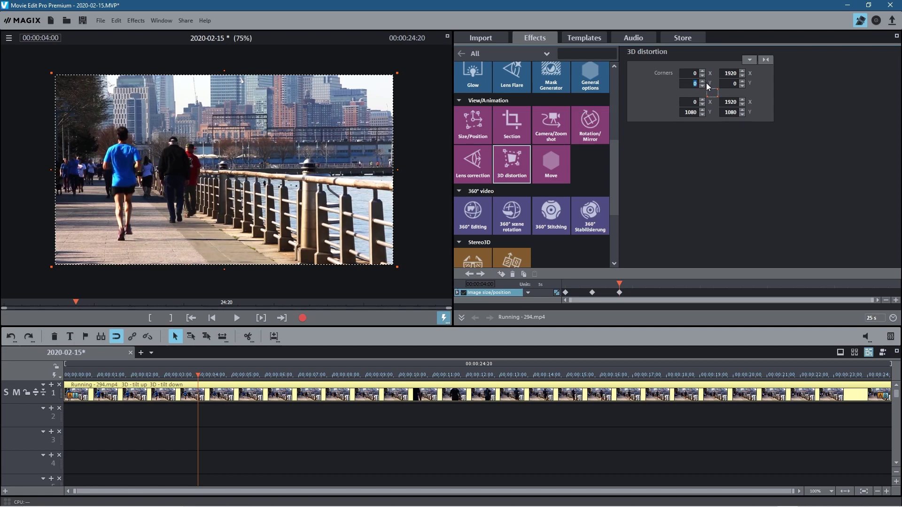
# Step: Tilt the left edge at 4 seconds: top-left Y 160, bottom-left Y 920
pyautogui.write('160')
pyautogui.press('Return')
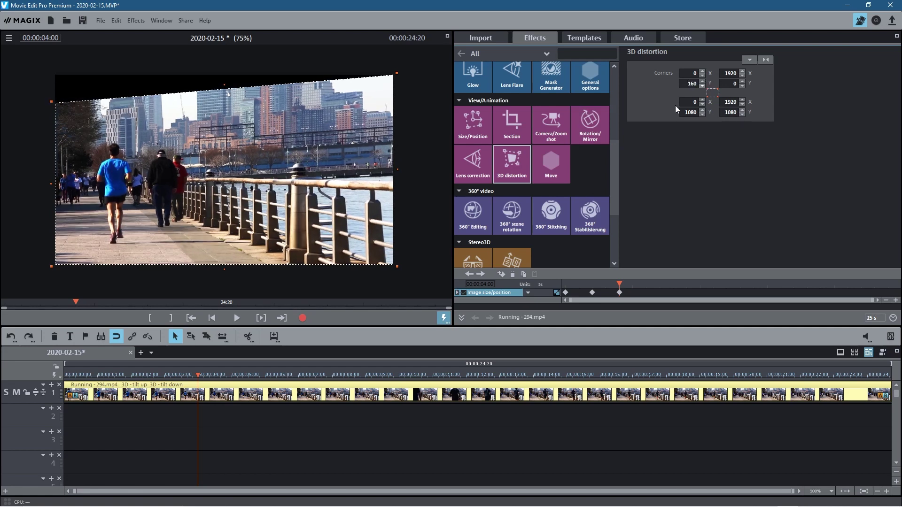
pyautogui.doubleClick(690, 112)
pyautogui.write('920')
pyautogui.press('Return')
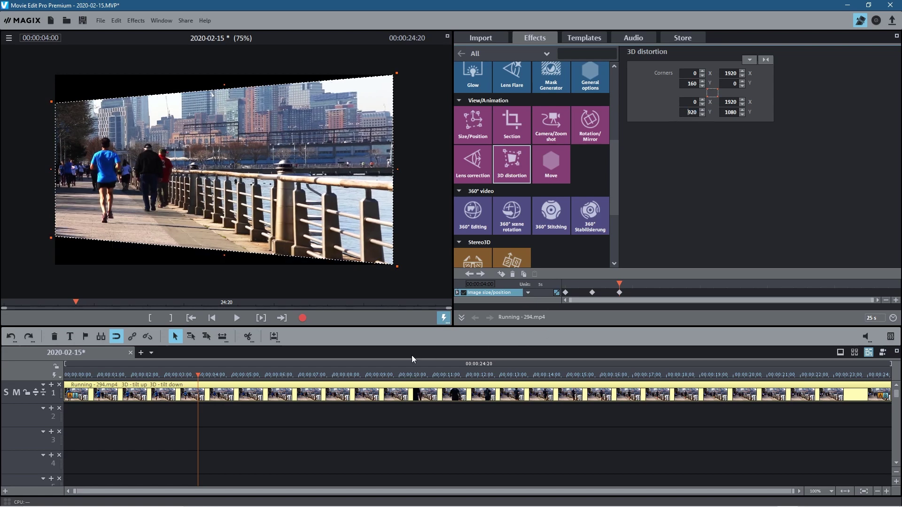
# Step: At 06:00, reset the left corners to Y 0 and 1080 for full frame
pyautogui.moveTo(619, 284); pyautogui.dragTo(644, 287)
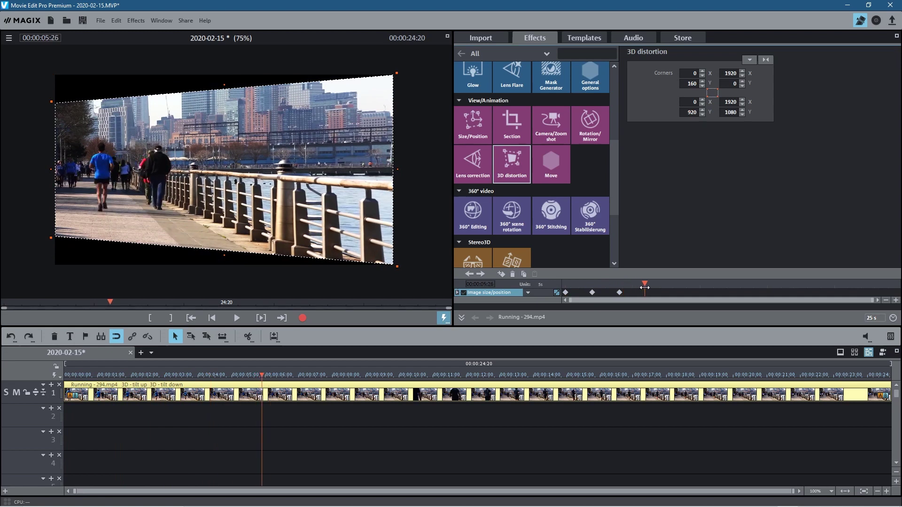
pyautogui.press('Right')
pyautogui.press('Right')
pyautogui.press('Right')
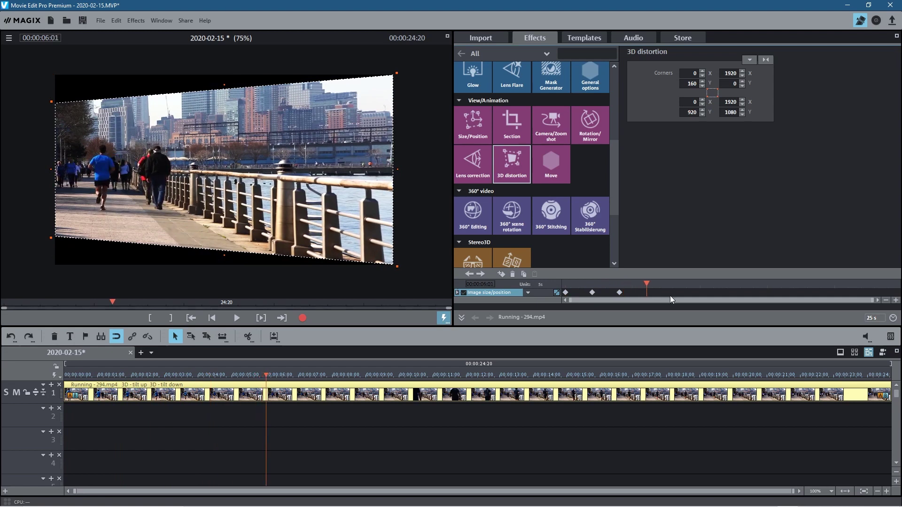
pyautogui.doubleClick(692, 83)
pyautogui.write('0')
pyautogui.press('Return')
pyautogui.doubleClick(692, 112)
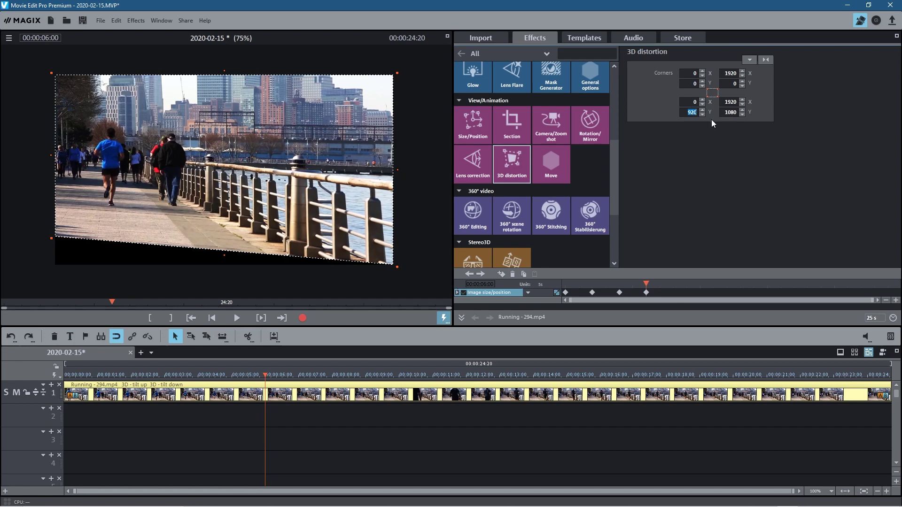
pyautogui.write('1080')
pyautogui.press('Return')
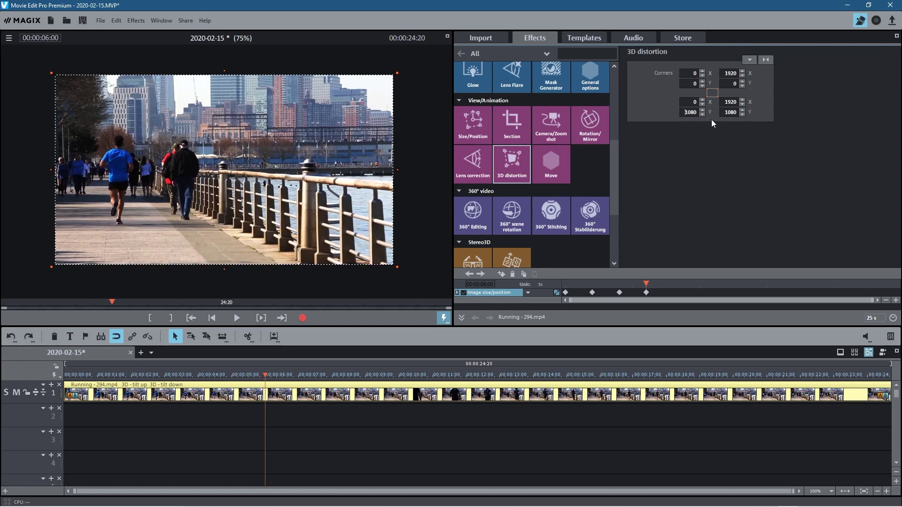
pyautogui.moveTo(265, 373); pyautogui.dragTo(67, 372)
# Step: Switch keyframe interpolation from linear to automatic Bezier and preview the smoothed tilt
pyautogui.click(235, 318)
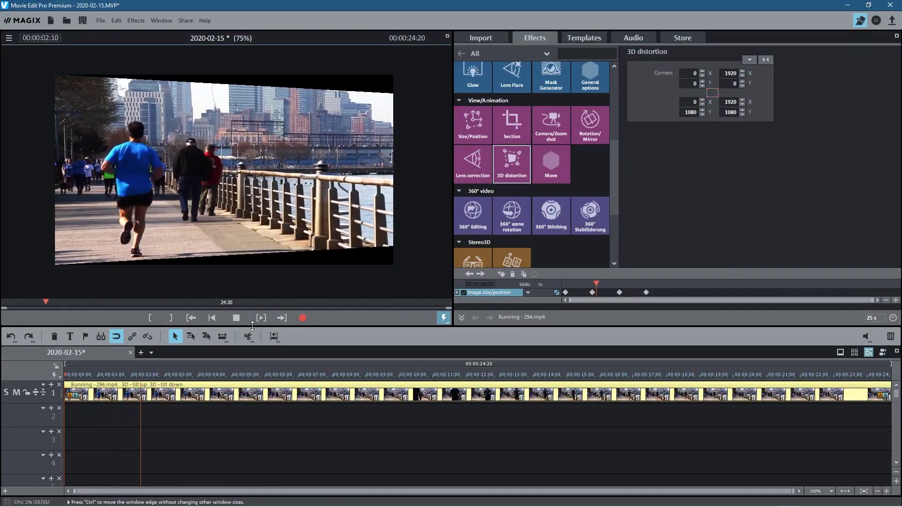
pyautogui.click(236, 317)
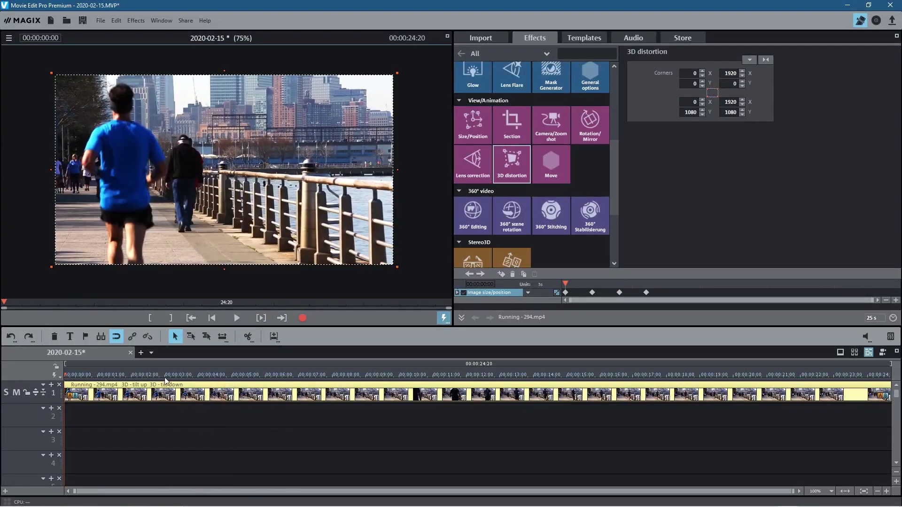
pyautogui.click(557, 293)
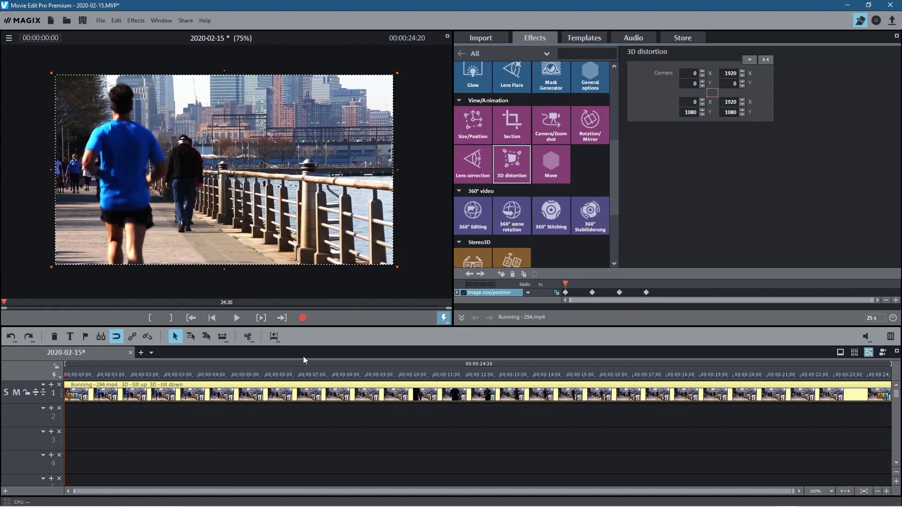
pyautogui.click(235, 319)
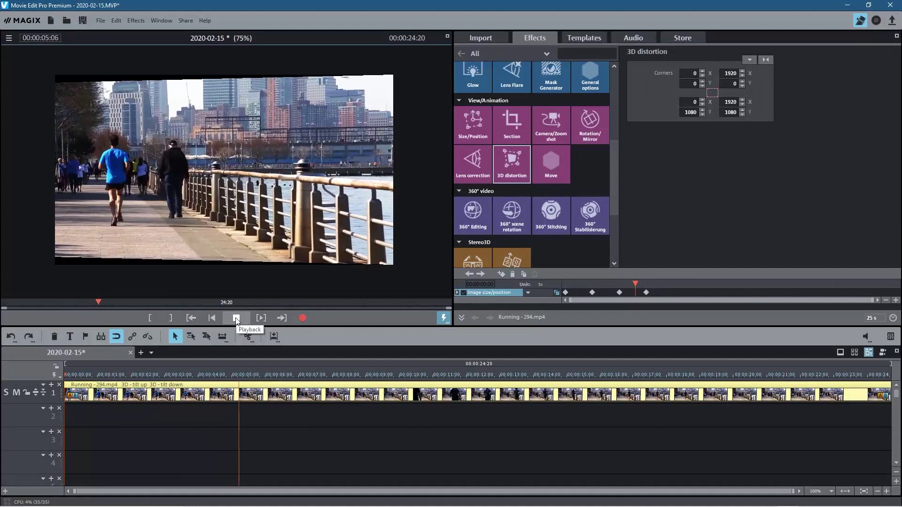
# Step: At the 2-second keyframe, drag the preview's right-middle handle inward for stronger perspective
pyautogui.click(236, 319)
pyautogui.click(619, 293)
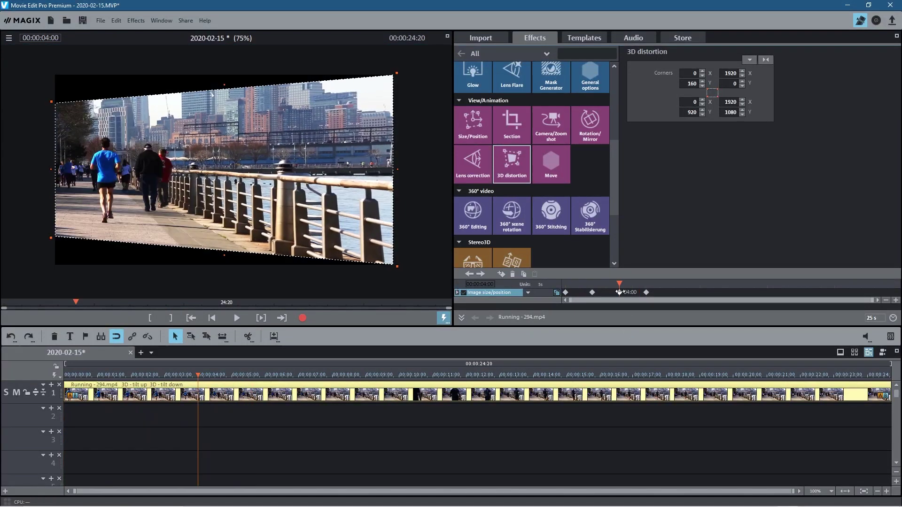
pyautogui.click(480, 274)
pyautogui.click(469, 273)
pyautogui.click(469, 274)
pyautogui.click(481, 274)
pyautogui.click(469, 274)
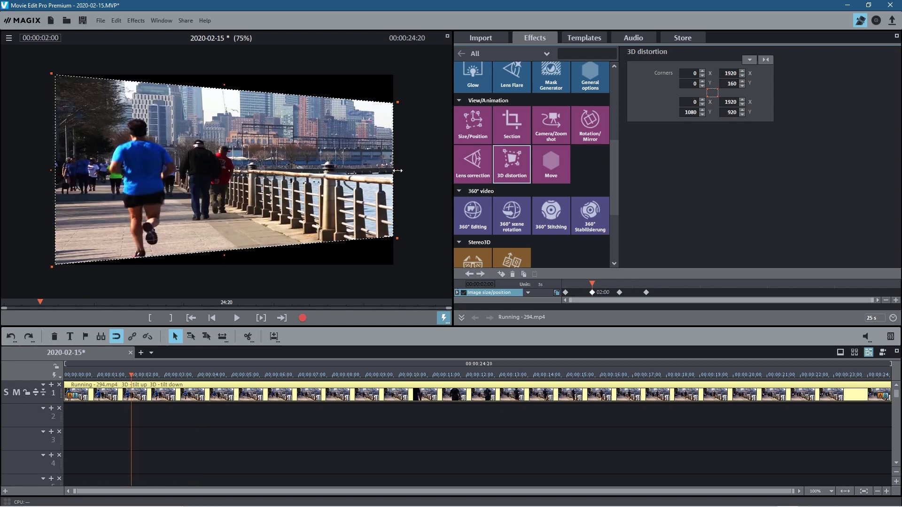
pyautogui.moveTo(398, 170); pyautogui.dragTo(365, 170)
pyautogui.moveTo(378, 174); pyautogui.dragTo(348, 172)
# Step: Preview playback, then pull the right edge inward to X 1565 at the 4-second keyframe
pyautogui.moveTo(592, 282); pyautogui.dragTo(565, 283)
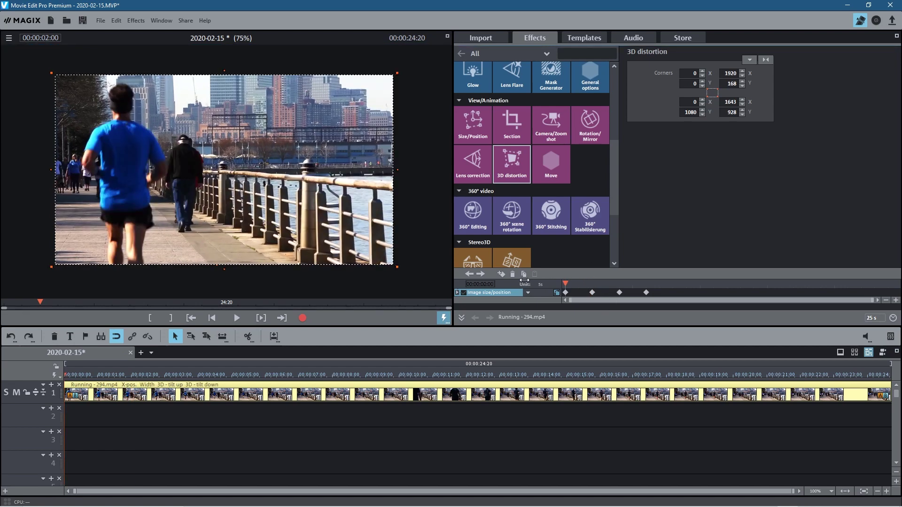
pyautogui.click(235, 318)
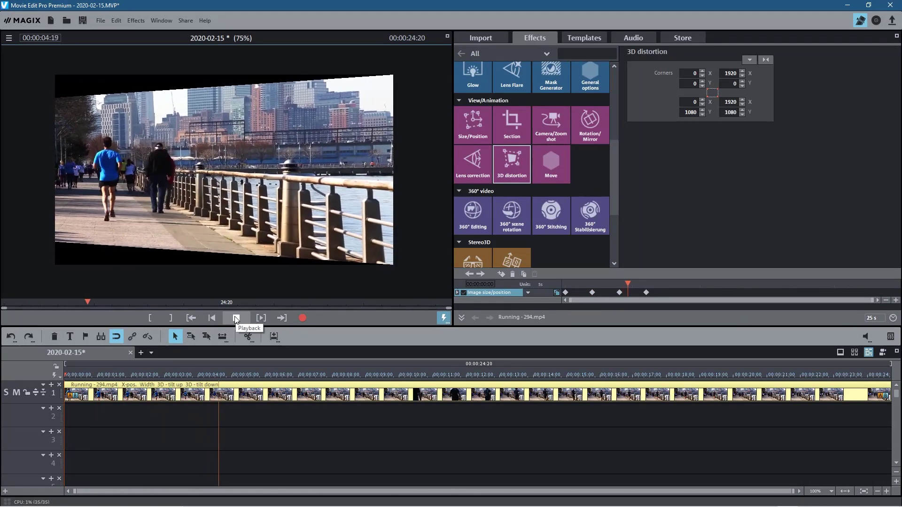
pyautogui.click(236, 319)
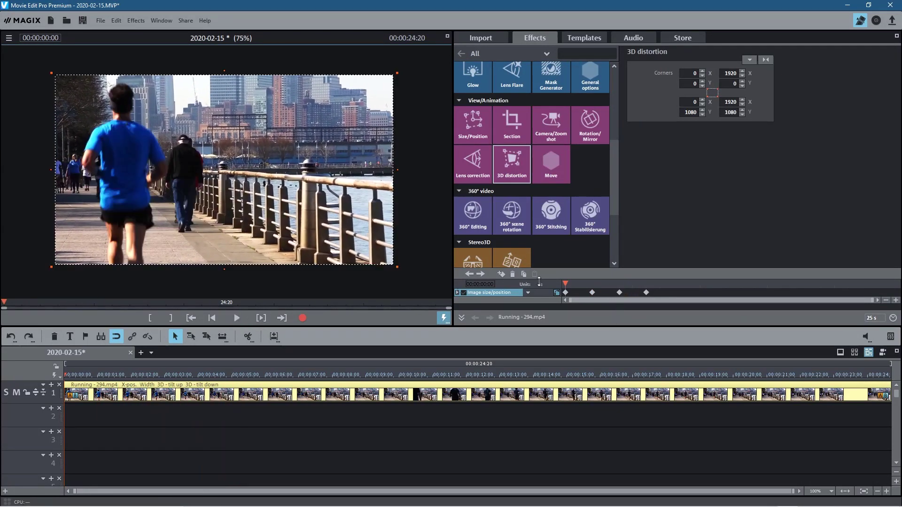
pyautogui.click(480, 274)
pyautogui.click(480, 274)
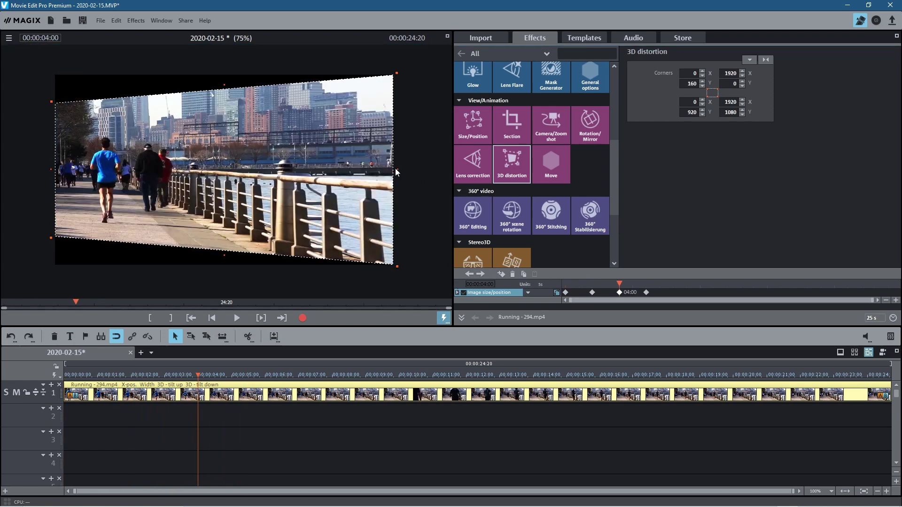
pyautogui.moveTo(395, 168); pyautogui.dragTo(334, 168)
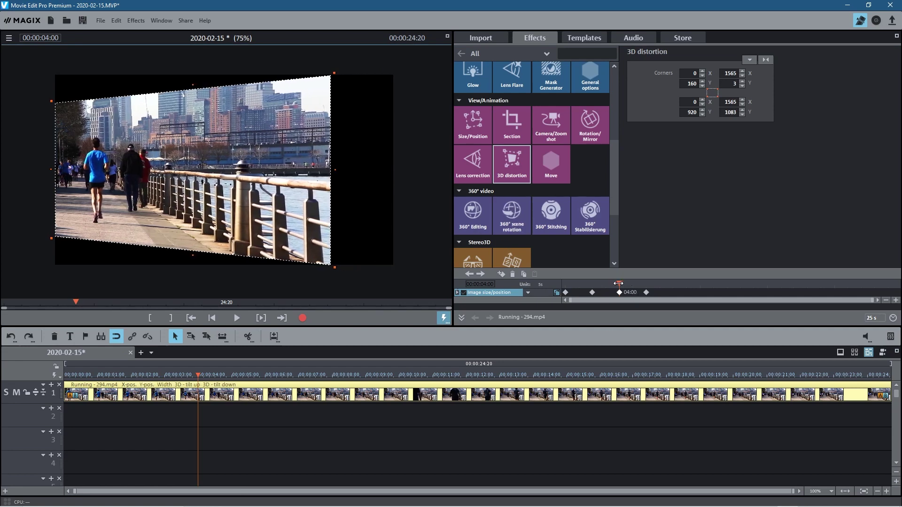
pyautogui.moveTo(618, 283); pyautogui.dragTo(523, 283)
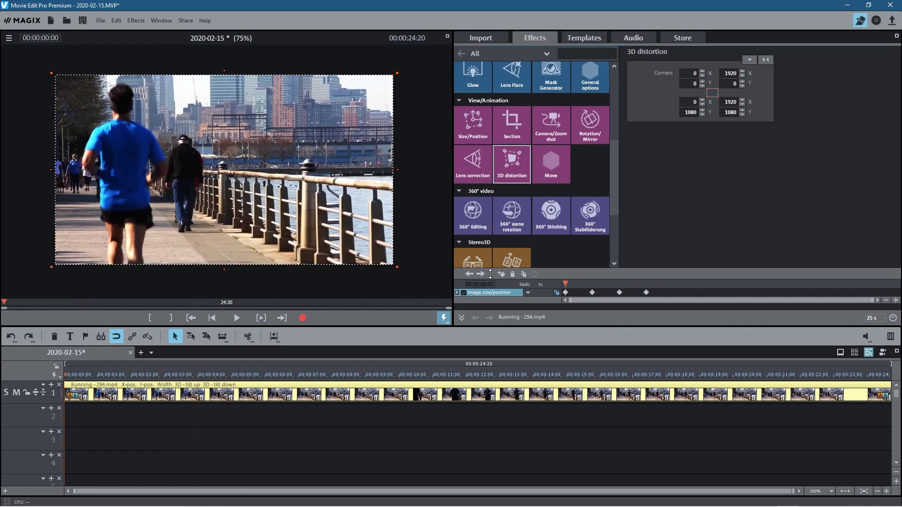
# Step: Play and scrub through the tilting animation, return to the start, and save the project
pyautogui.click(236, 318)
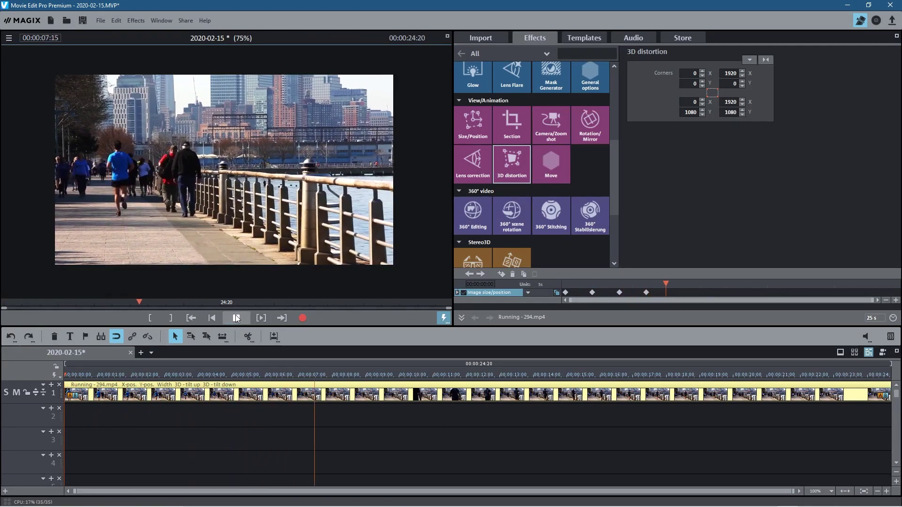
pyautogui.press('space')
pyautogui.moveTo(138, 376)
pyautogui.mouseDown()
pyautogui.moveTo(69, 375)
pyautogui.moveTo(276, 375)
pyautogui.moveTo(85, 375)
pyautogui.moveTo(132, 375)
pyautogui.mouseUp()
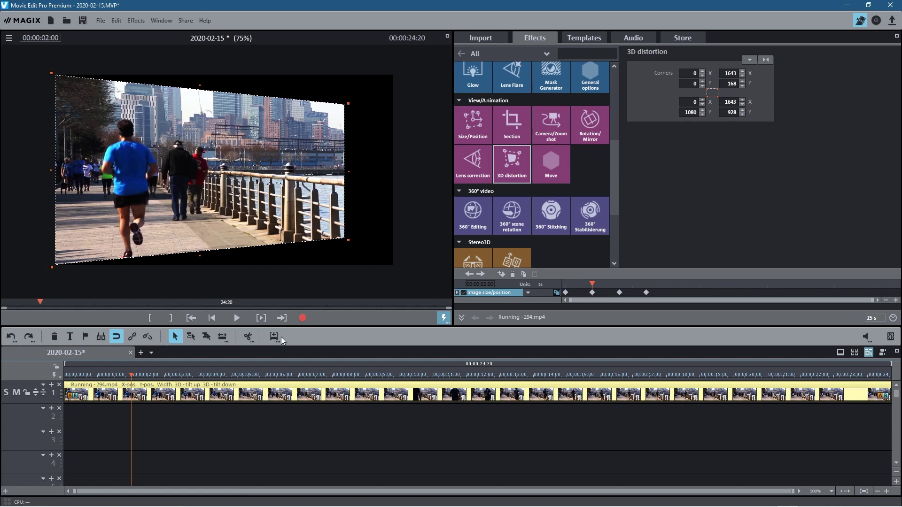
pyautogui.press('Home')
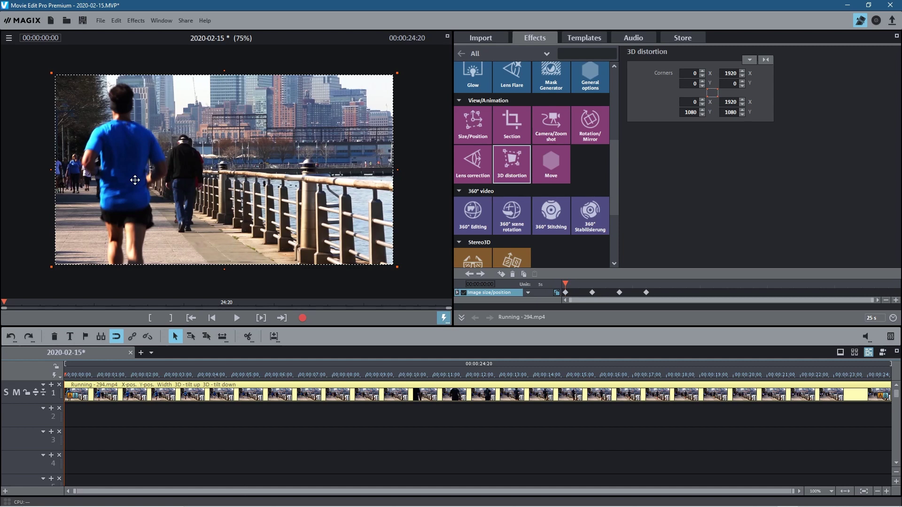
pyautogui.click(82, 20)
# Step: Minimize Movie Edit Pro Premium to reveal the File Explorer folder
pyautogui.click(846, 6)
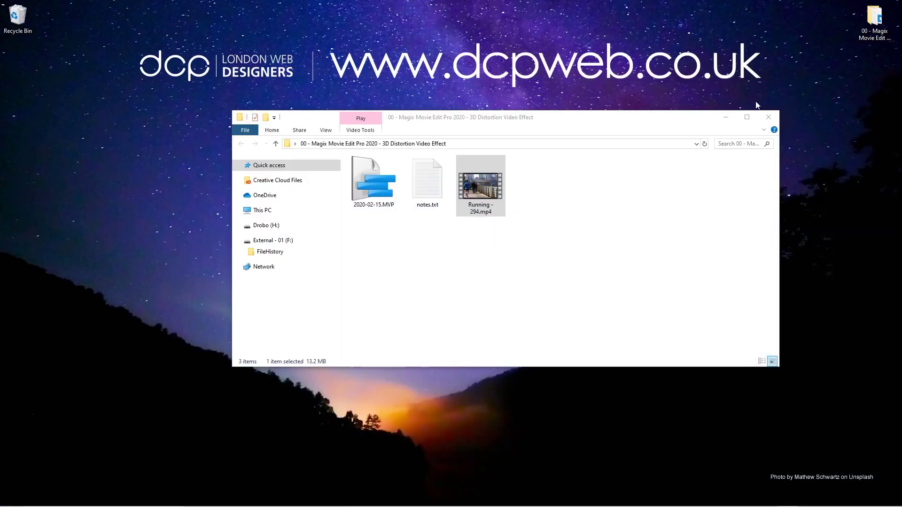